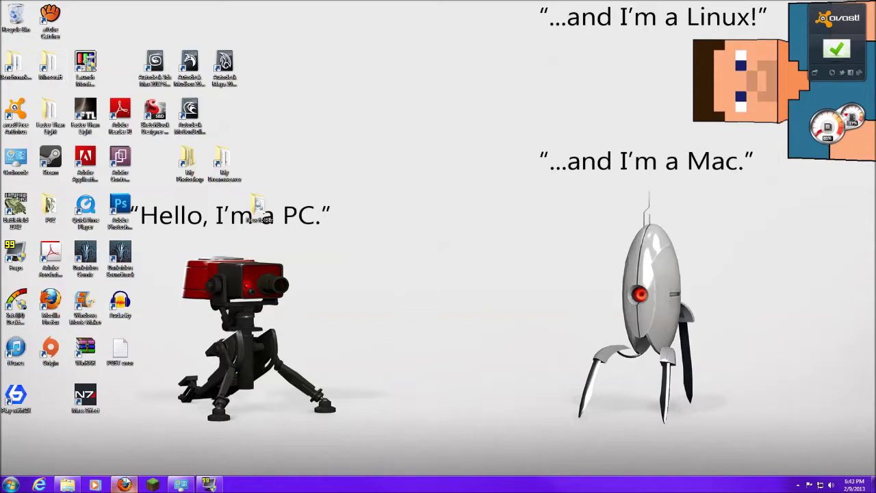
- Switch to Firefox and open the Tropicraft downloads page from the forum post to review the mod's requirements
left_click(124, 483)
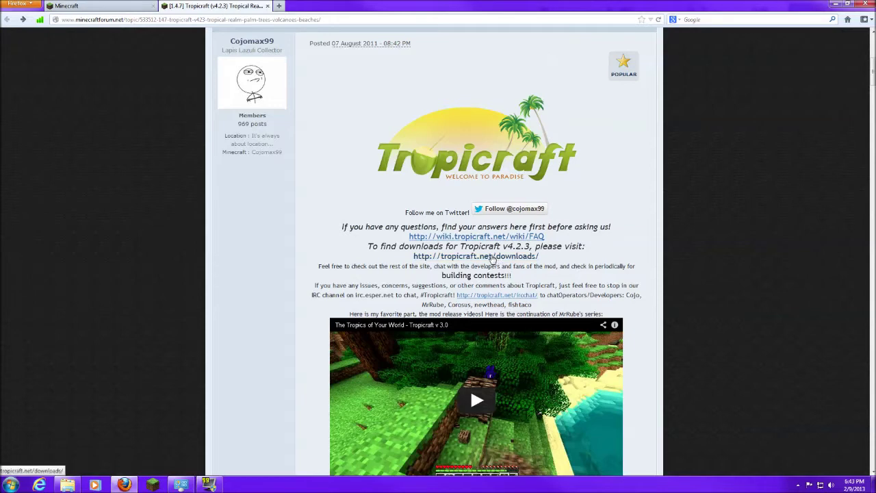
left_click(492, 257)
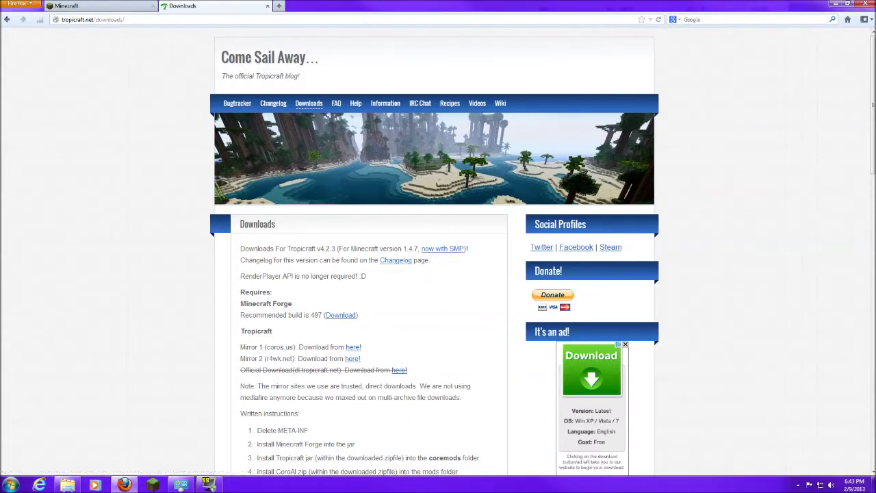
left_click_drag(240, 276, 371, 279)
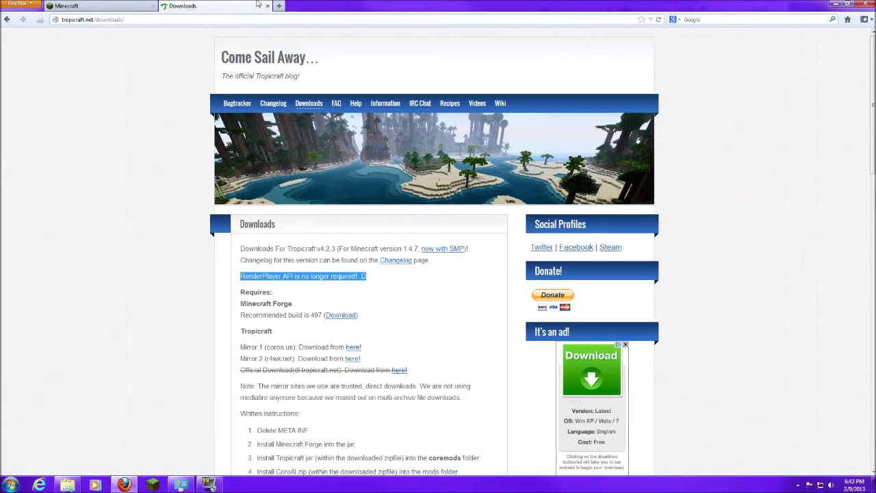
- View the server downloads on the Minecraft site's download page and minimize the browser
left_click(124, 9)
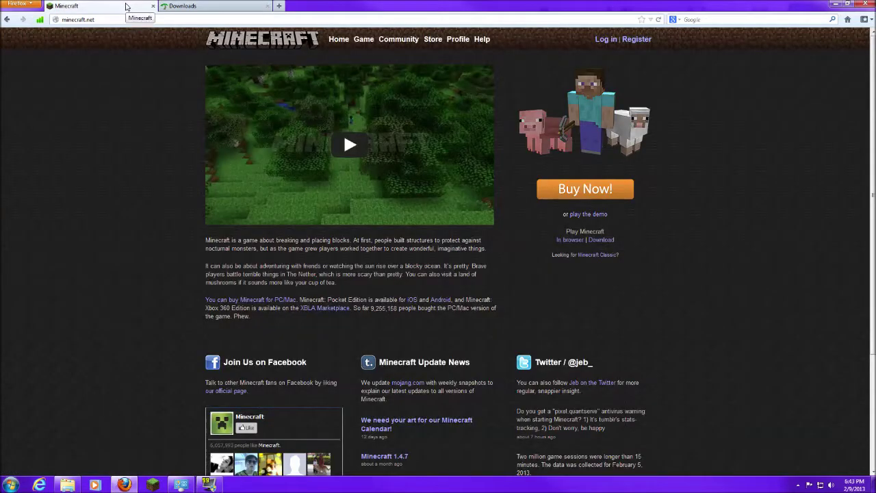
left_click(600, 240)
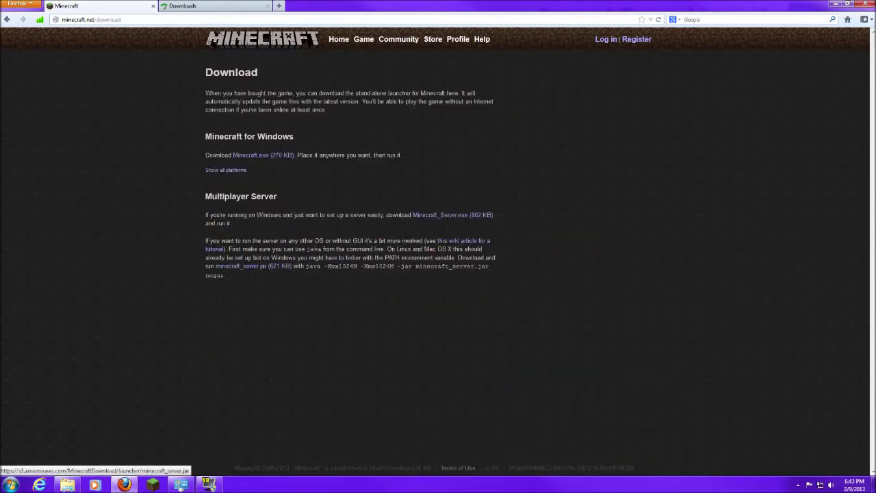
left_click(833, 4)
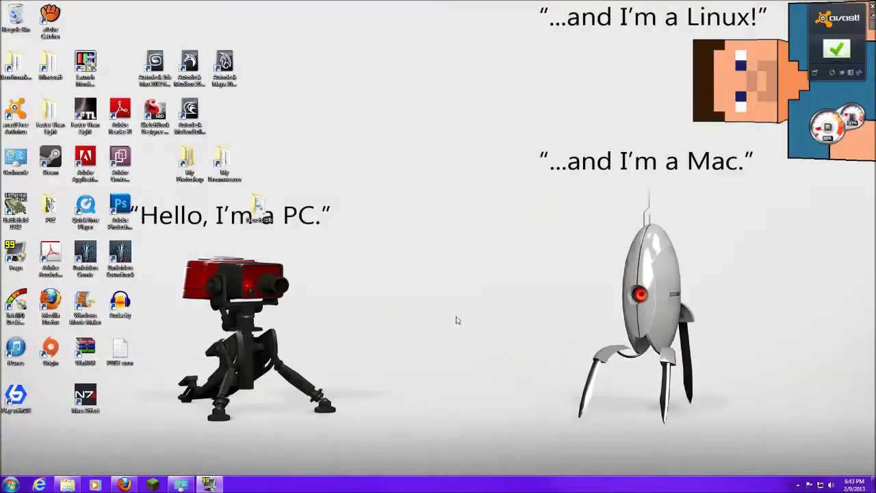
- Move minecraft_server from the Downloads folder into the desktop's New folder, with both folder windows open side by side
left_click(71, 485)
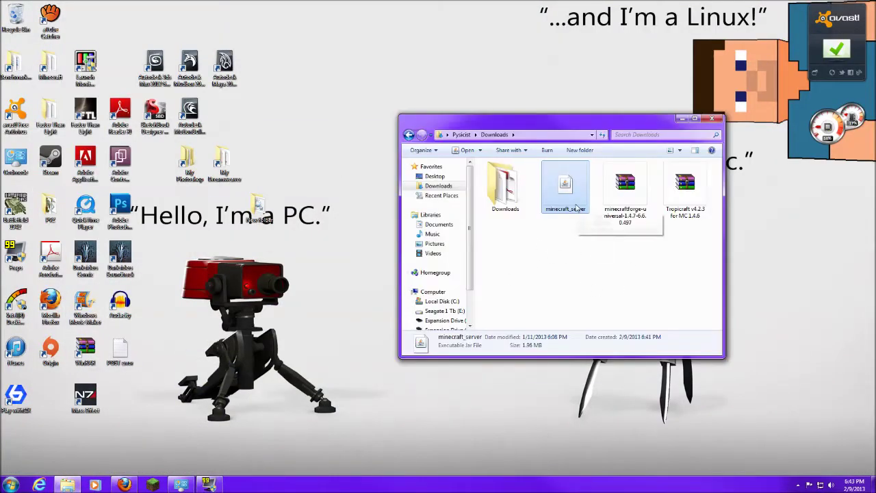
double_click(260, 208)
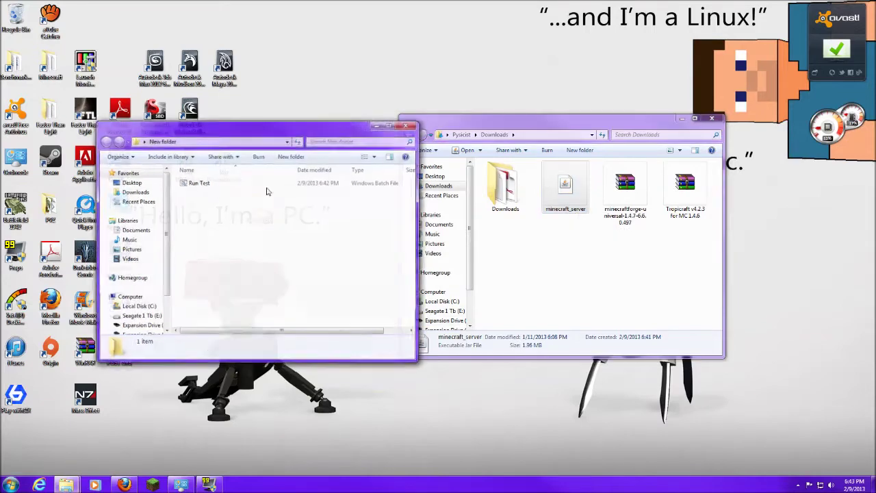
left_click_drag(302, 133, 0, 144)
left_click_drag(556, 124, 639, 88)
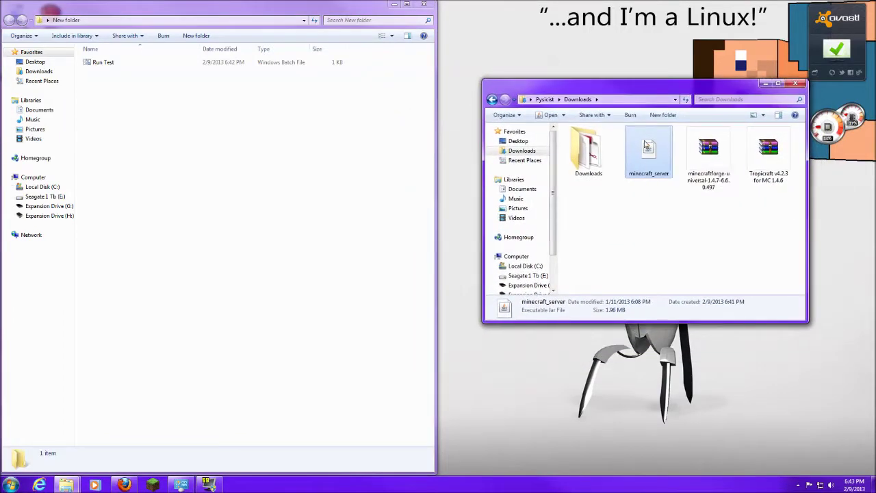
left_click_drag(344, 177, 161, 120)
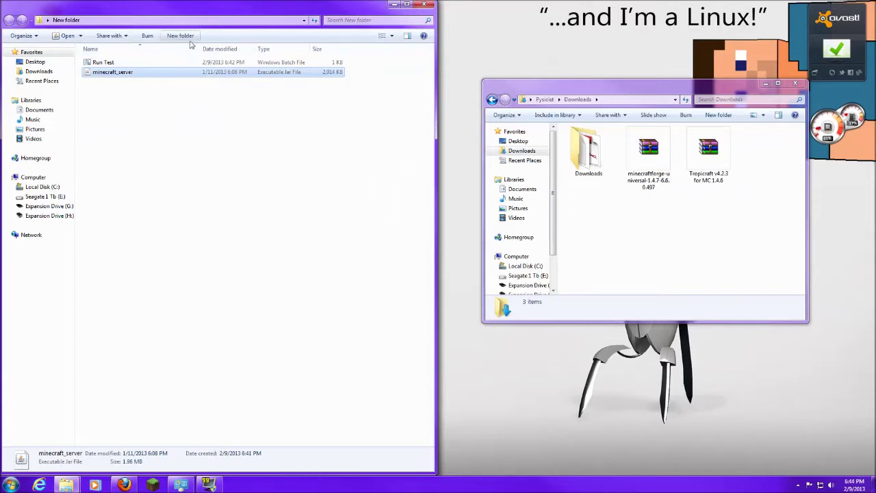
- Create two subfolders named coremods and mods beside minecraft_server in New folder
left_click(185, 38)
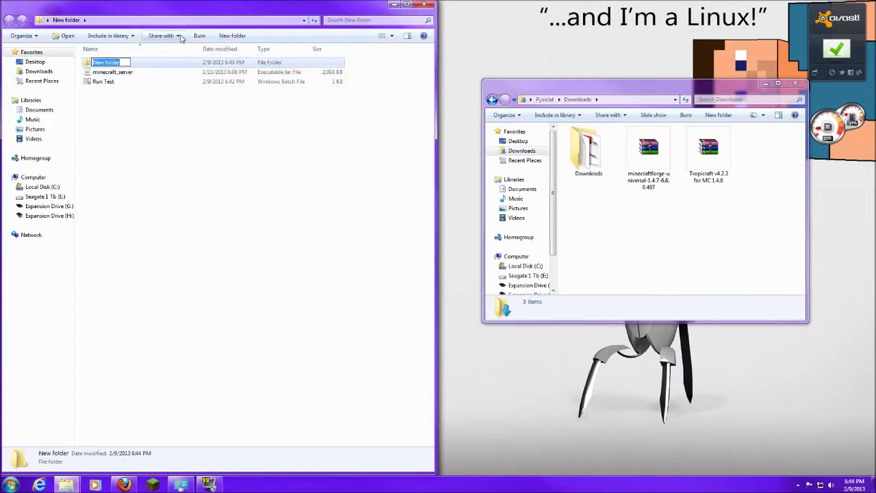
type("coremods")
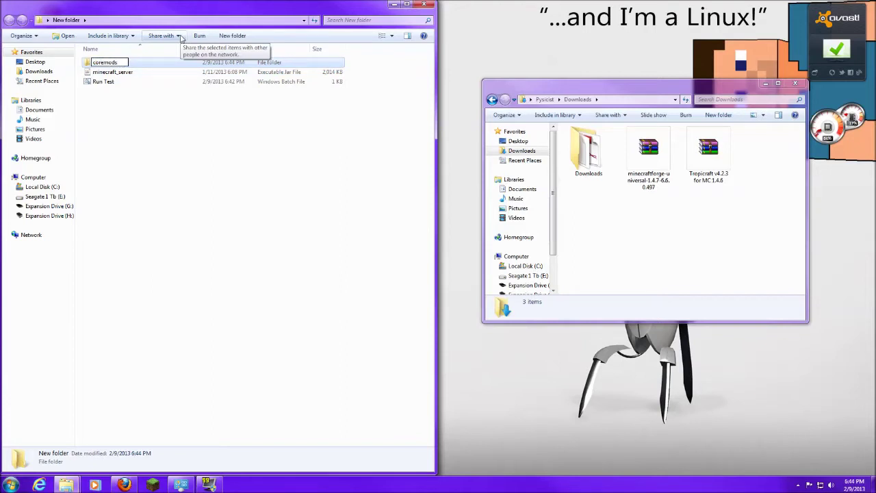
key("Return")
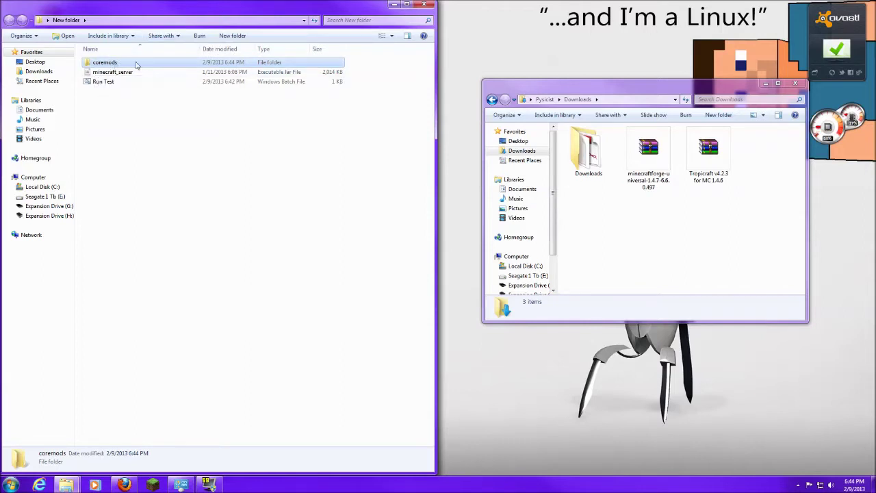
left_click(233, 36)
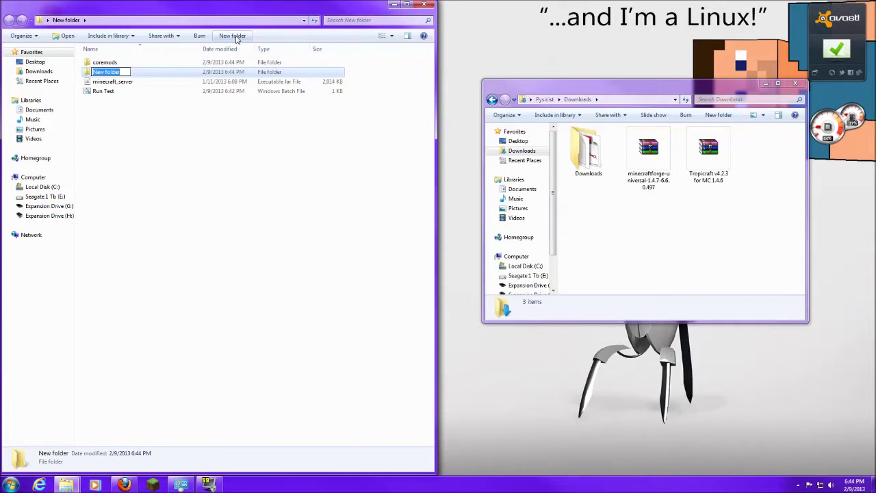
type("mods")
key("Return")
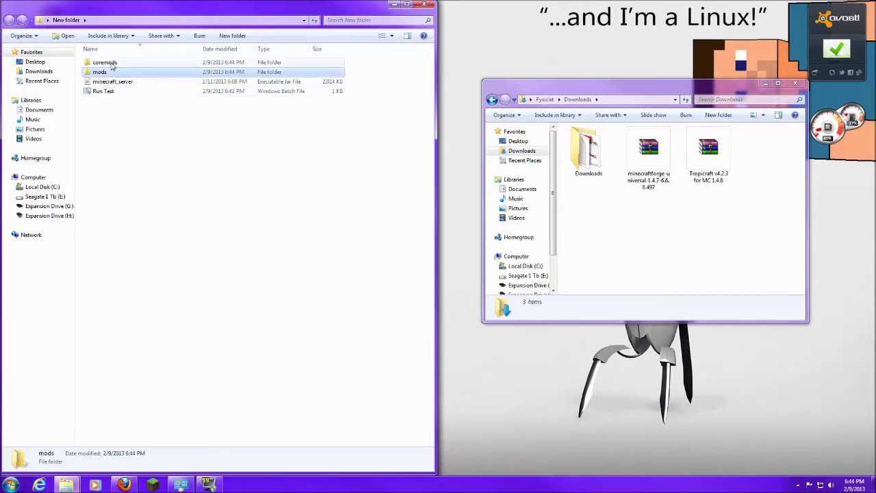
- Extract Tropicraft for MC 1.4.6.jar from the Tropicraft v4.2.3 archive into the coremods folder
double_click(111, 65)
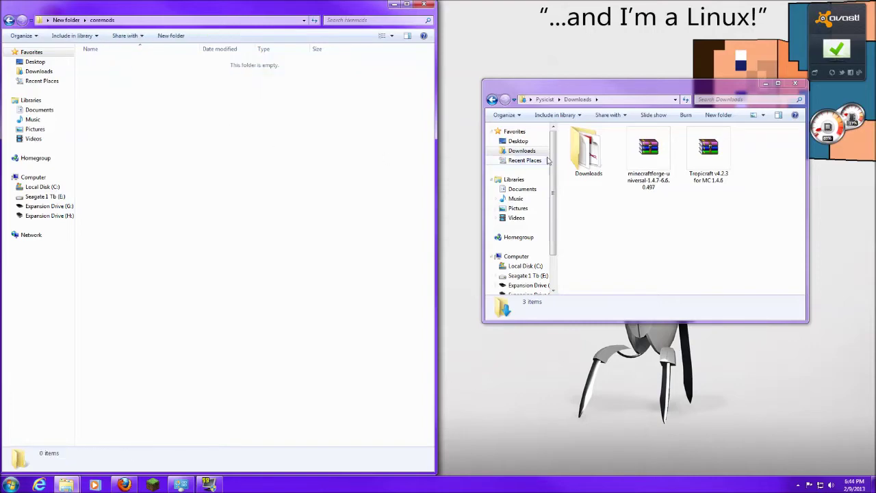
double_click(712, 154)
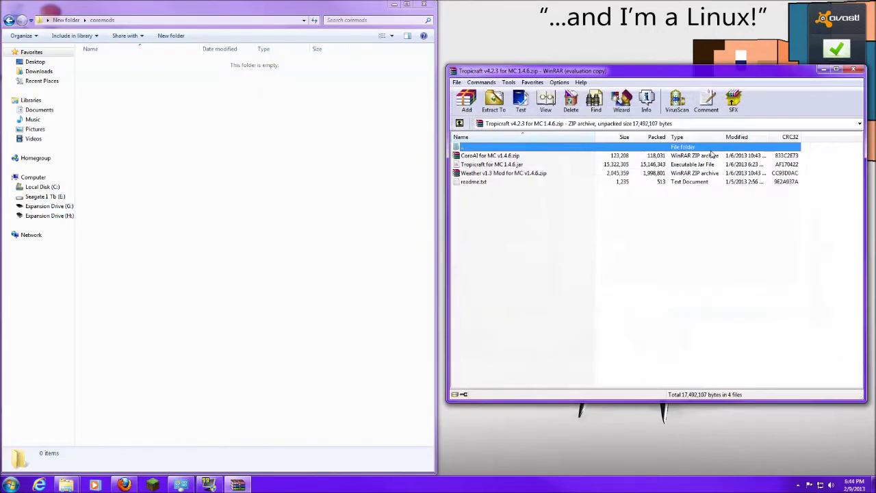
left_click(491, 166)
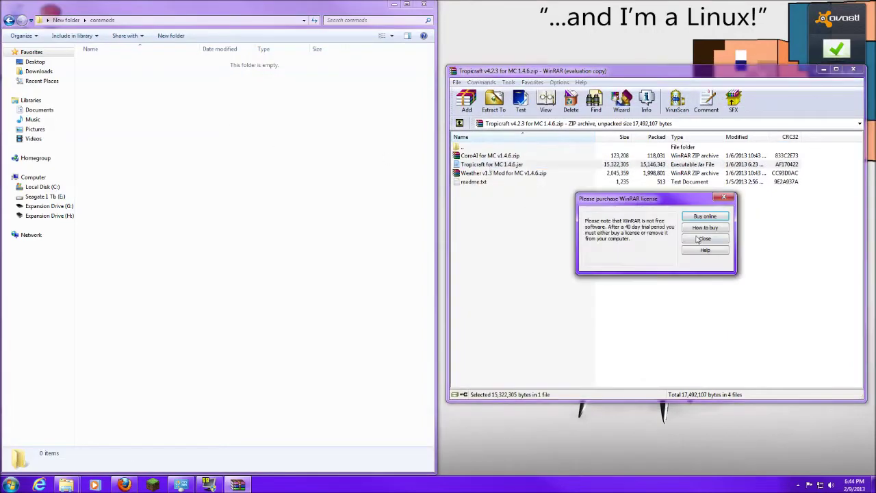
key("Escape")
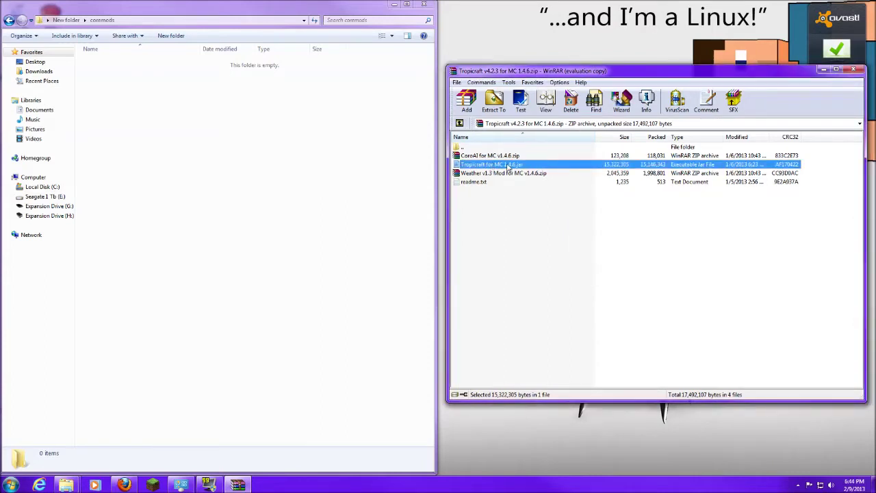
left_click_drag(508, 167, 194, 103)
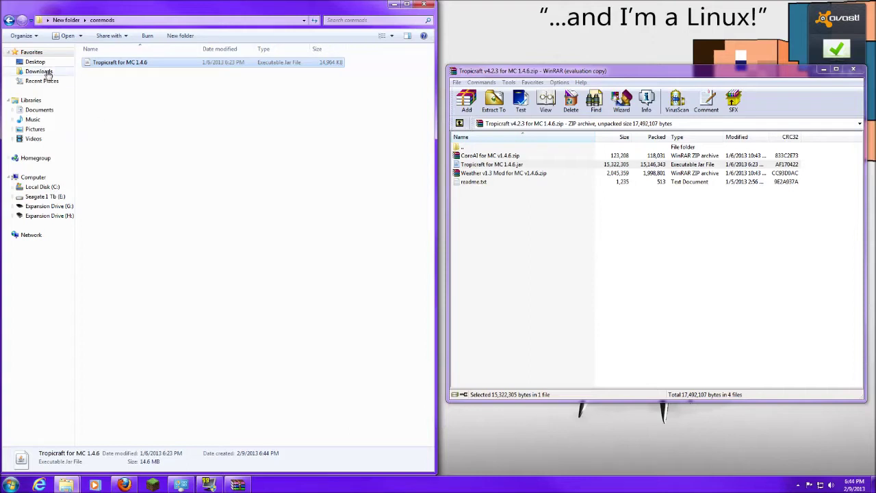
left_click(118, 63)
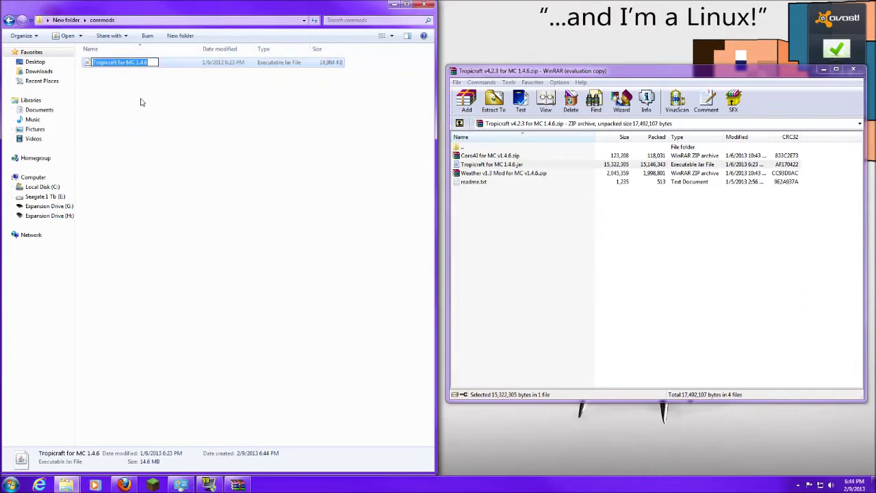
left_click(142, 101)
left_click(115, 66)
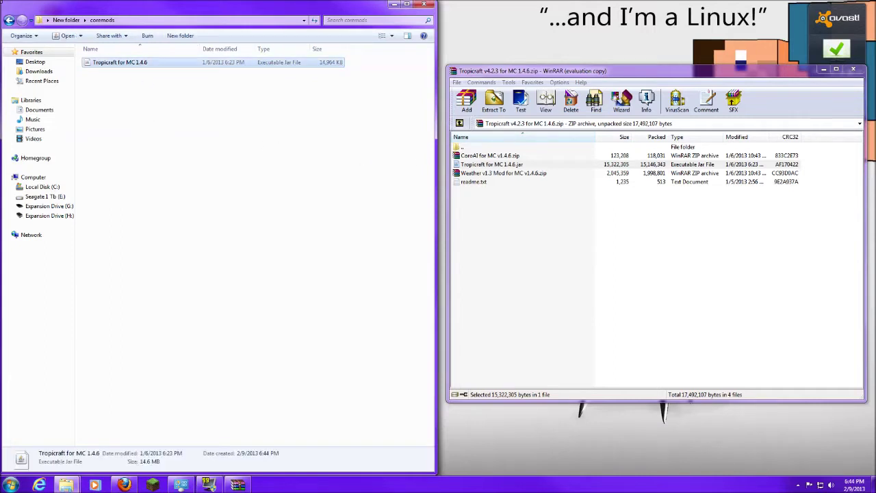
- Extract the CoroAI and Weather v1.3 Mod zip files from the Tropicraft archive into the mods folder
left_click(10, 20)
double_click(101, 72)
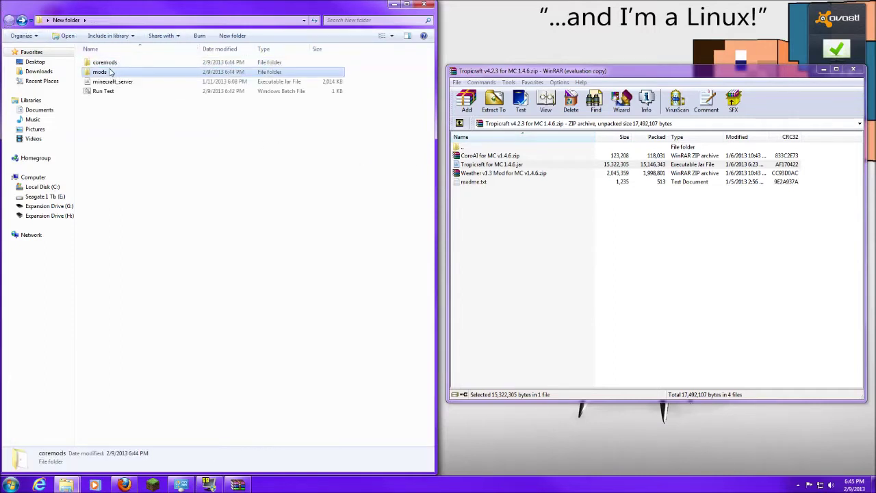
left_click(492, 156)
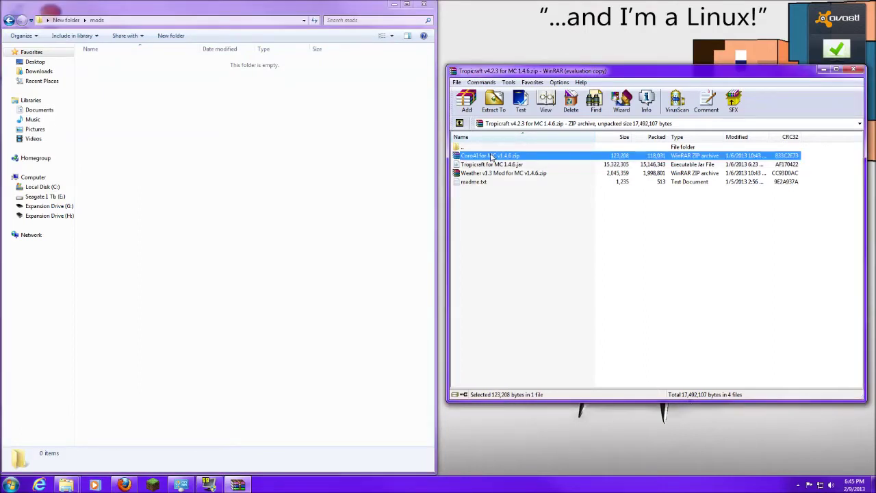
left_click(487, 175, "shift")
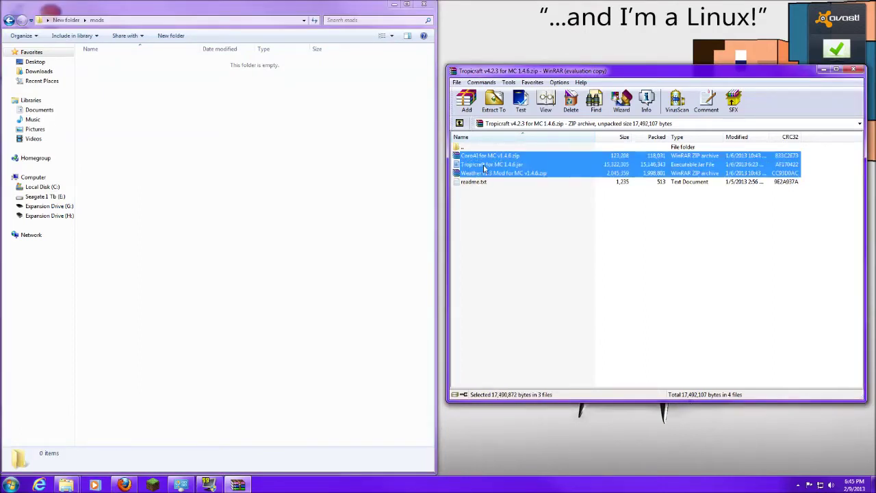
left_click(484, 167, "ctrl")
left_click_drag(486, 171, 226, 122)
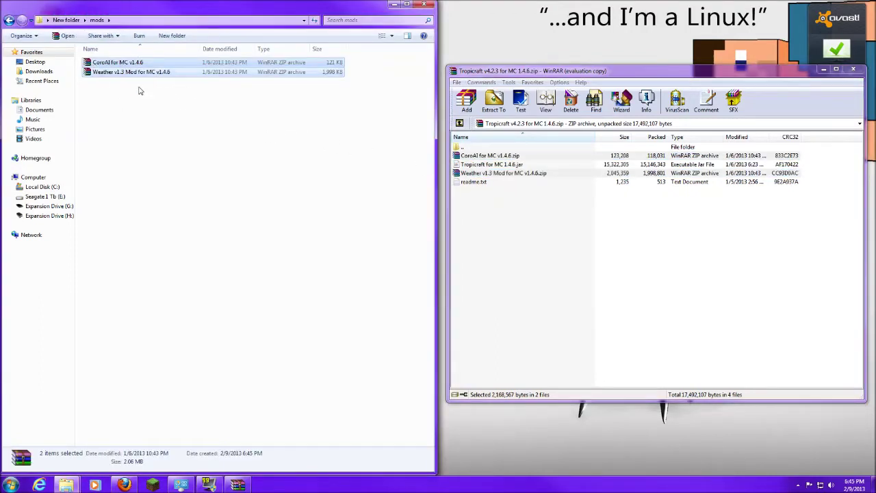
left_click(129, 73)
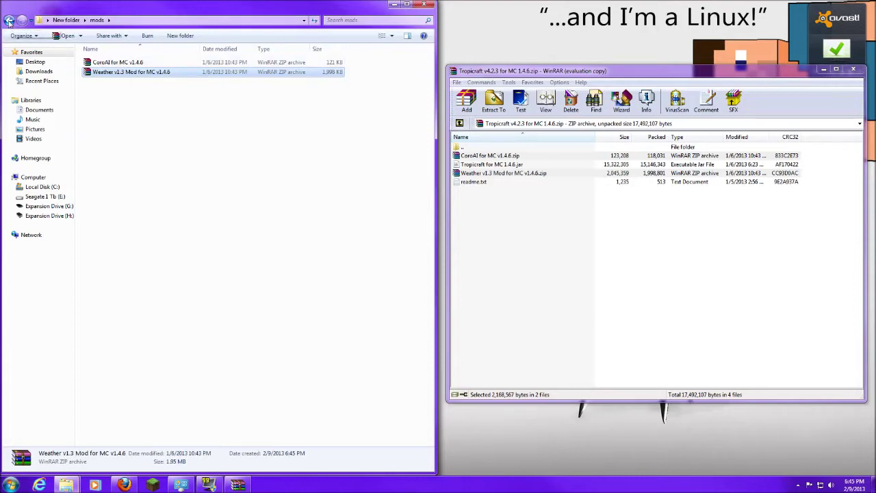
- Open minecraft_server.jar and the minecraftforge-universal-1.4.7-6.6.0.497 archive side by side in WinRAR
left_click(9, 21)
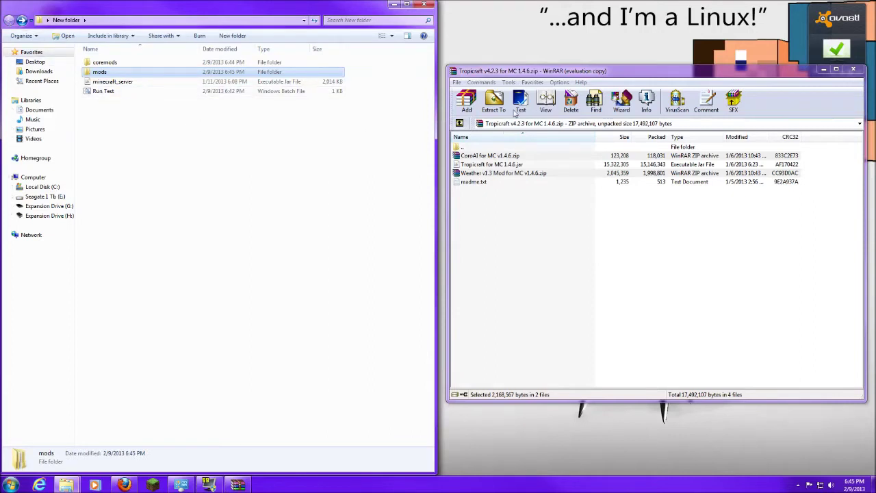
left_click(132, 84)
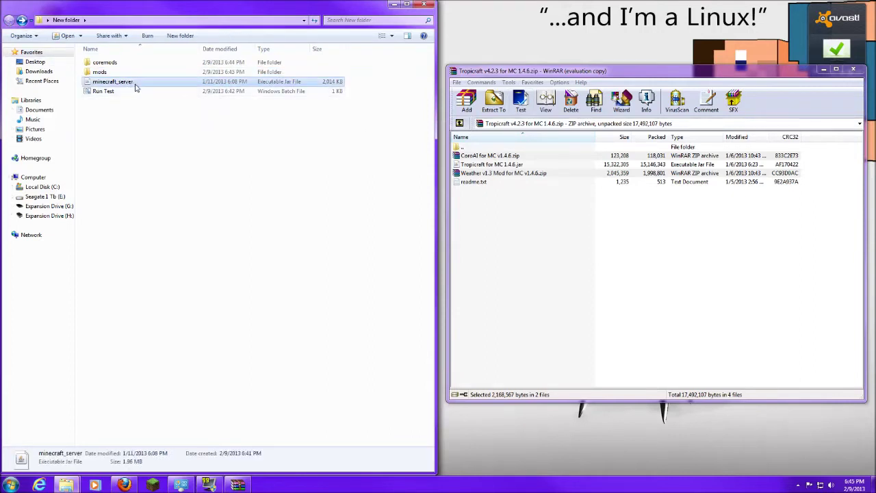
right_click(135, 87)
mouse_move(184, 121)
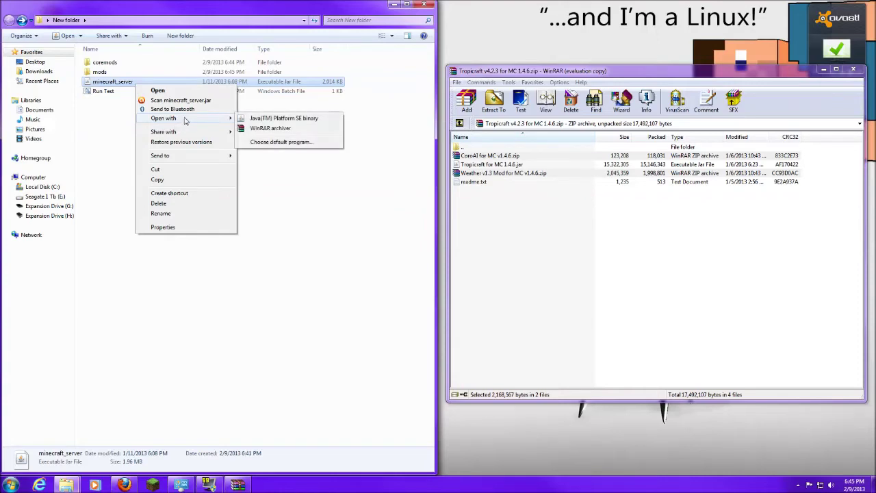
left_click(240, 129)
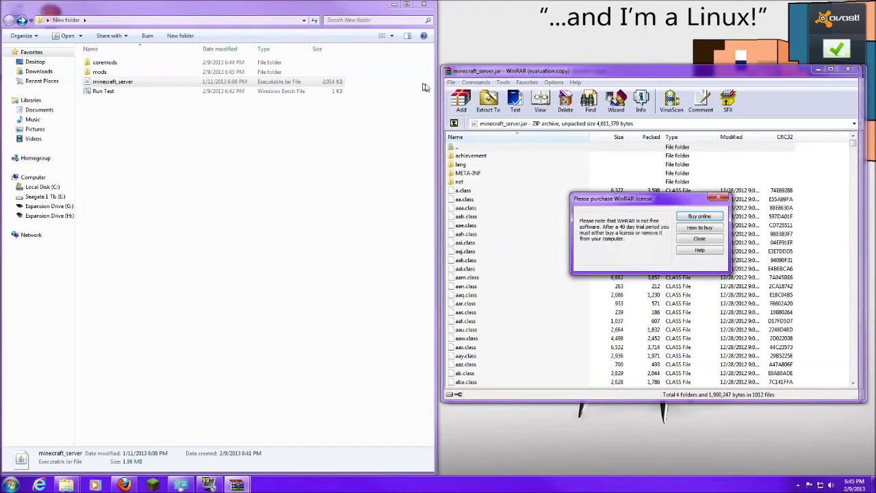
left_click(699, 238)
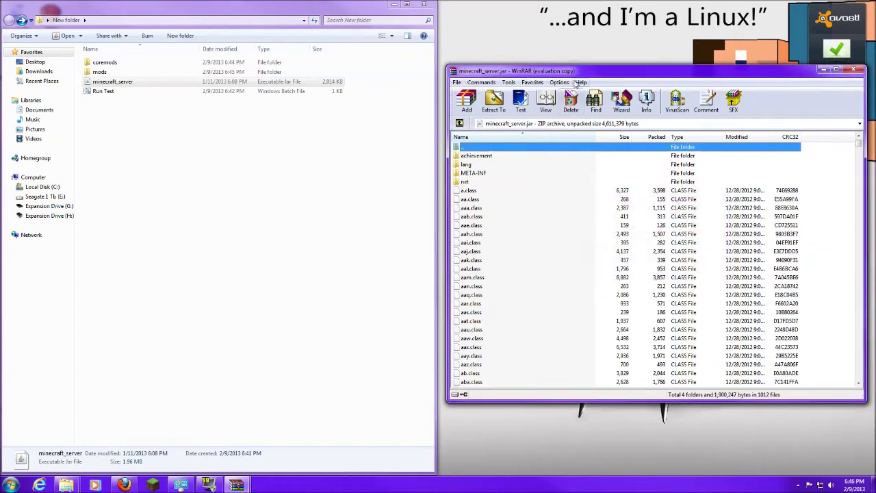
left_click_drag(577, 71, 4, 68)
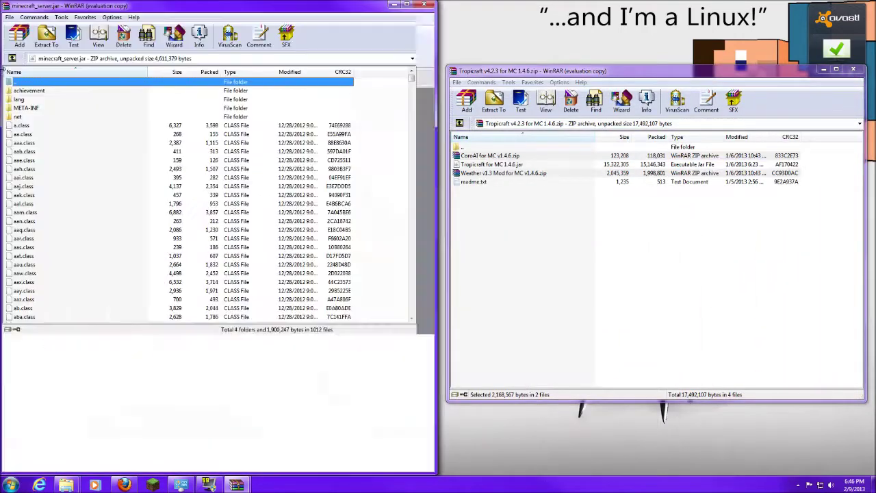
left_click(460, 124)
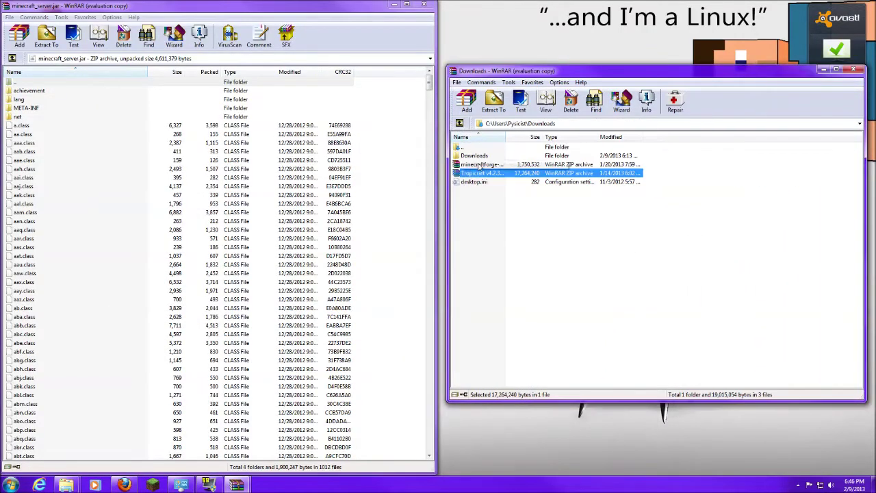
double_click(480, 164)
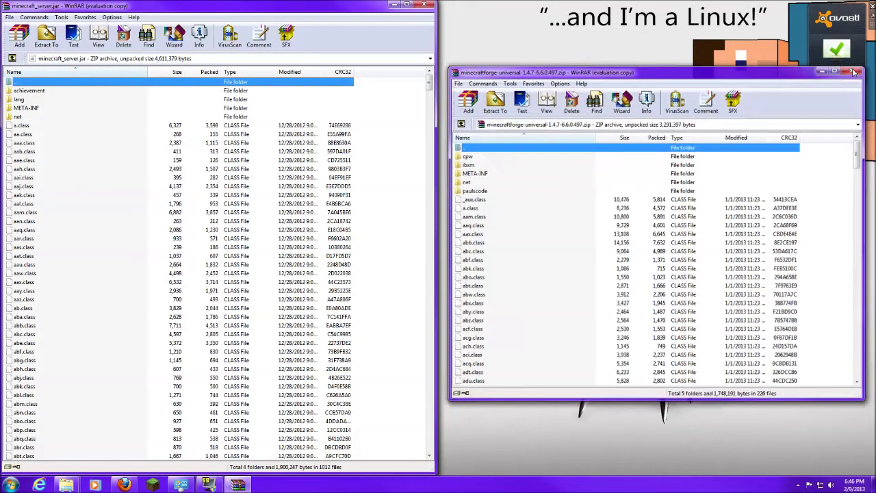
- Add all files from the minecraftforge-universal-1.4.7-6.6.0.497 archive to minecraft_server.jar in ZIP format with Add and replace files
left_click(854, 72)
left_click(649, 154)
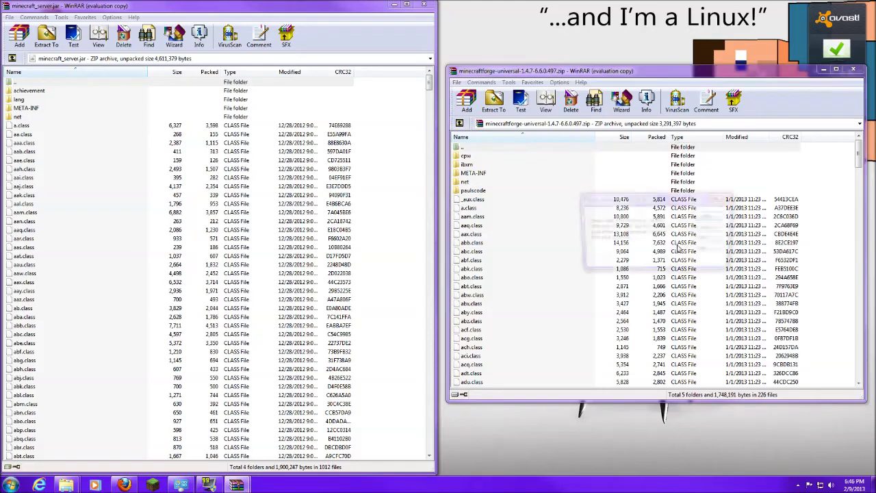
left_click(694, 245)
left_click(548, 247)
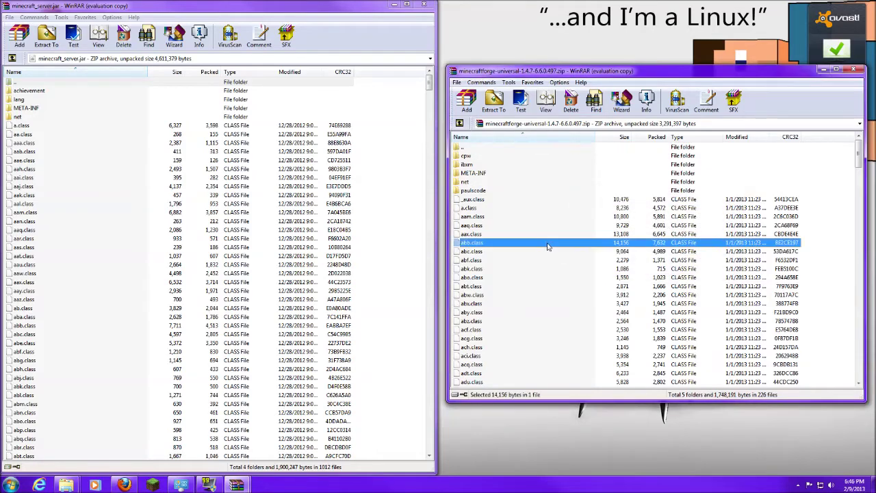
key("ctrl+a")
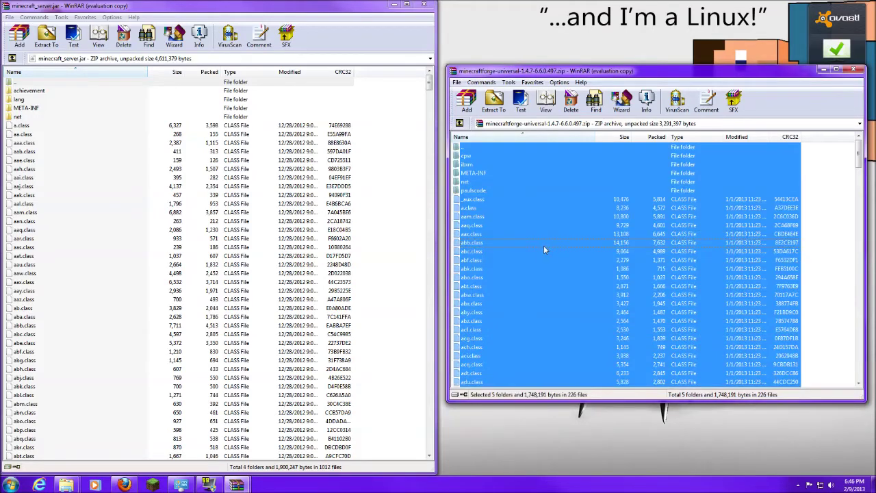
left_click_drag(535, 247, 167, 252)
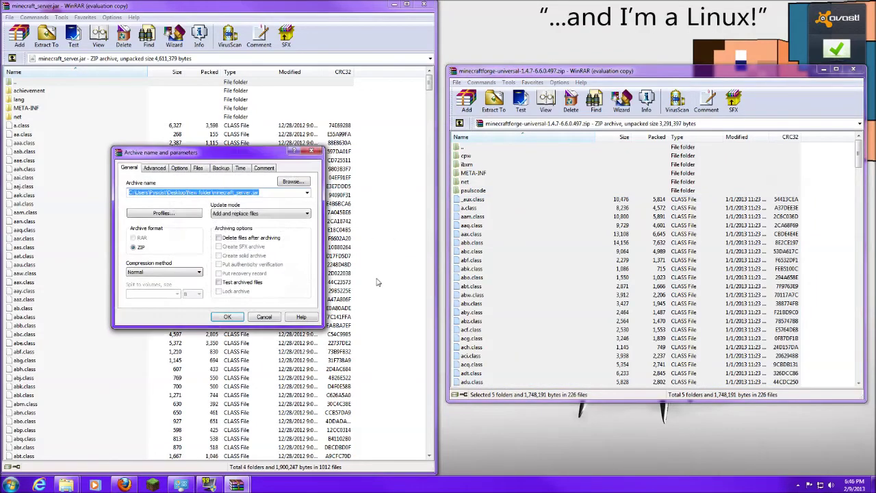
left_click(228, 317)
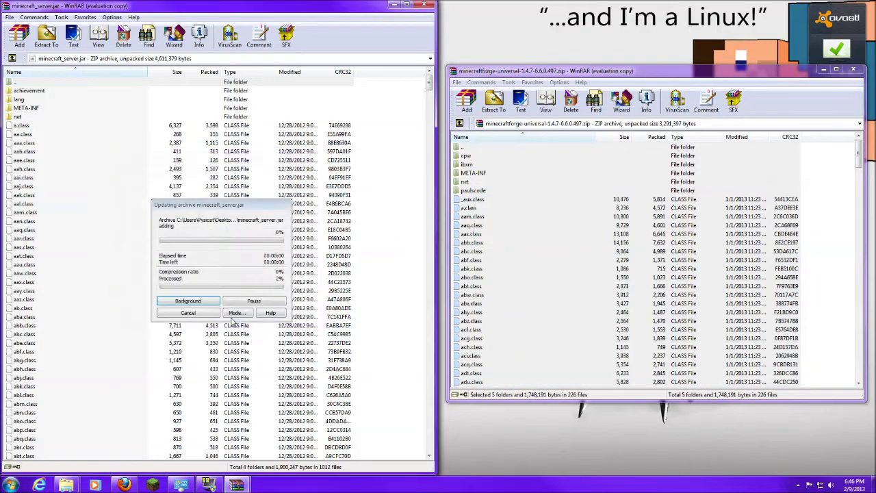
- Close both WinRAR archives and the Downloads folder, and move the New folder window to the middle of the desktop
left_click(853, 71)
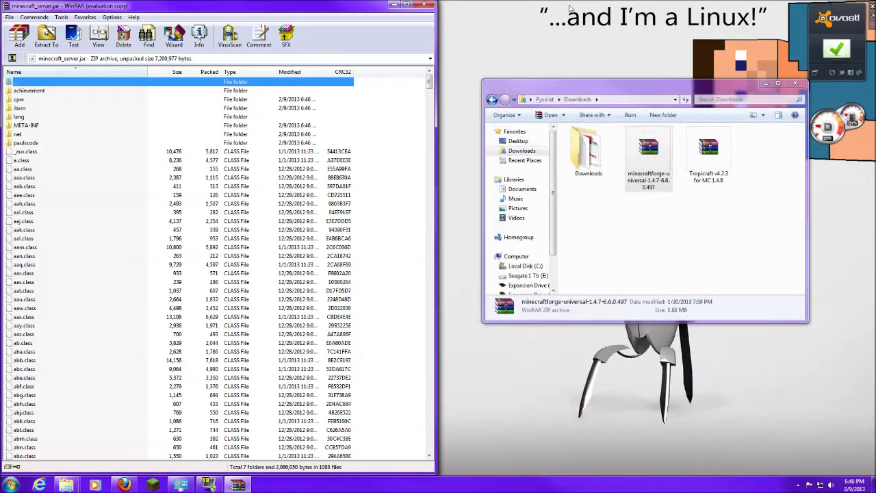
left_click(425, 5)
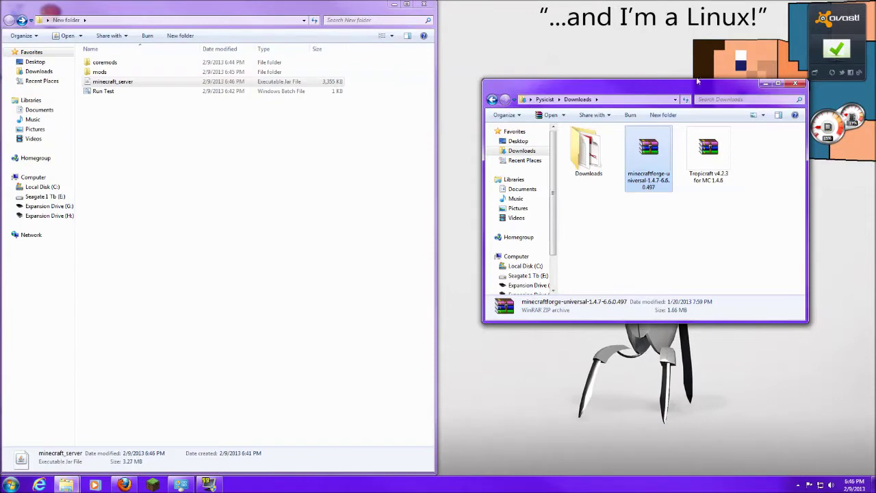
left_click(794, 84)
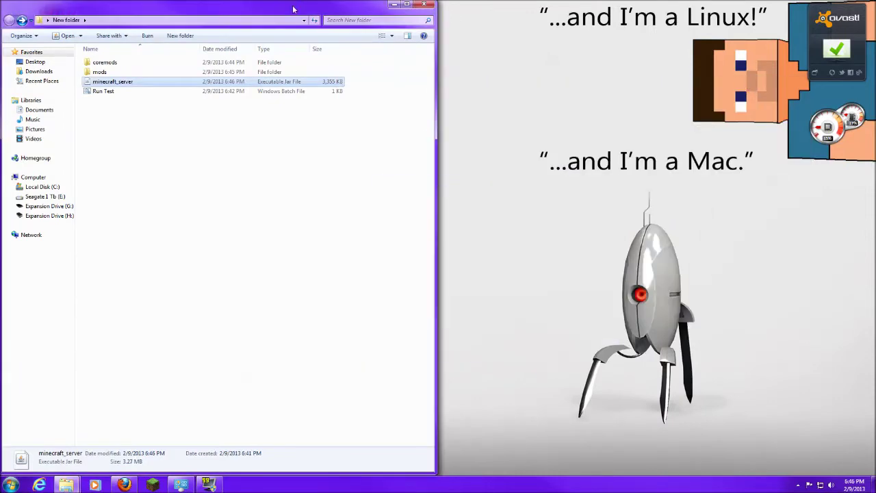
left_click_drag(293, 9, 472, 133)
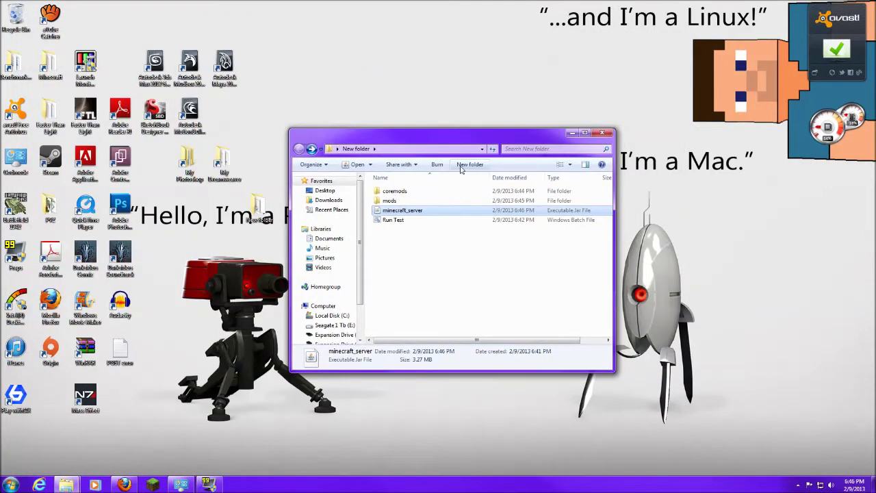
- Set Java(TM) Platform SE binary as the program that opens minecraft_server through the file's properties
left_click(408, 222)
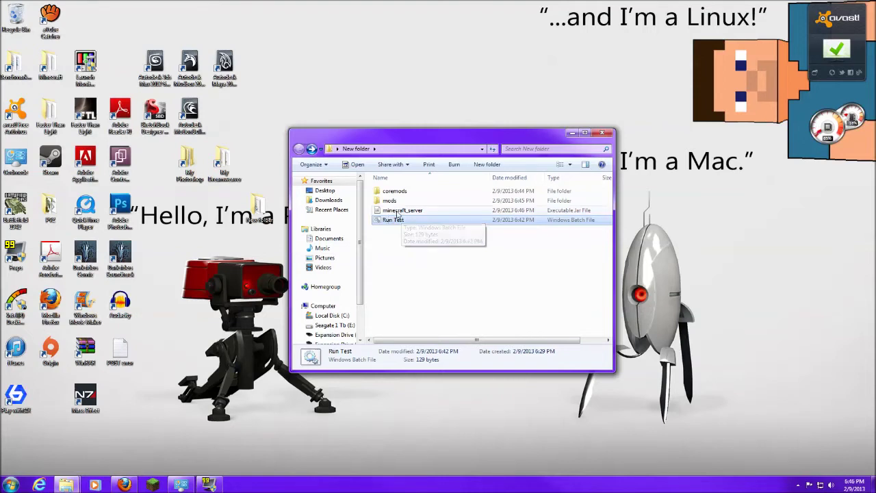
right_click(398, 213)
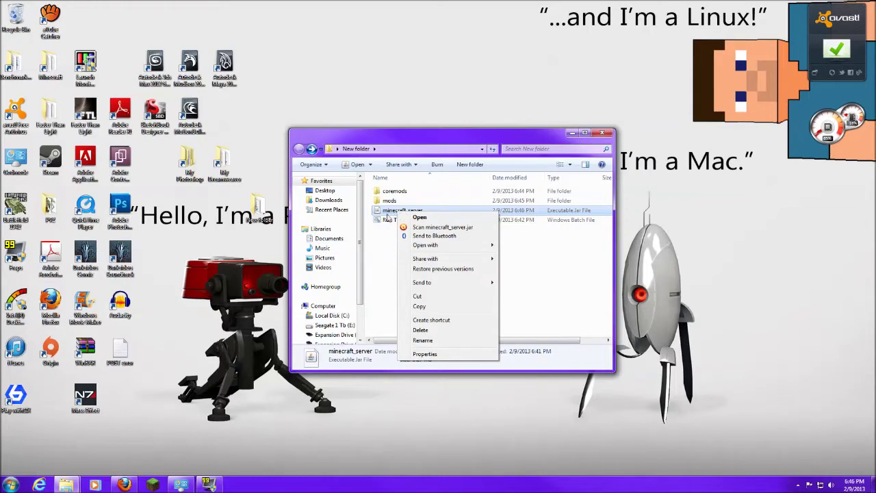
left_click(424, 356)
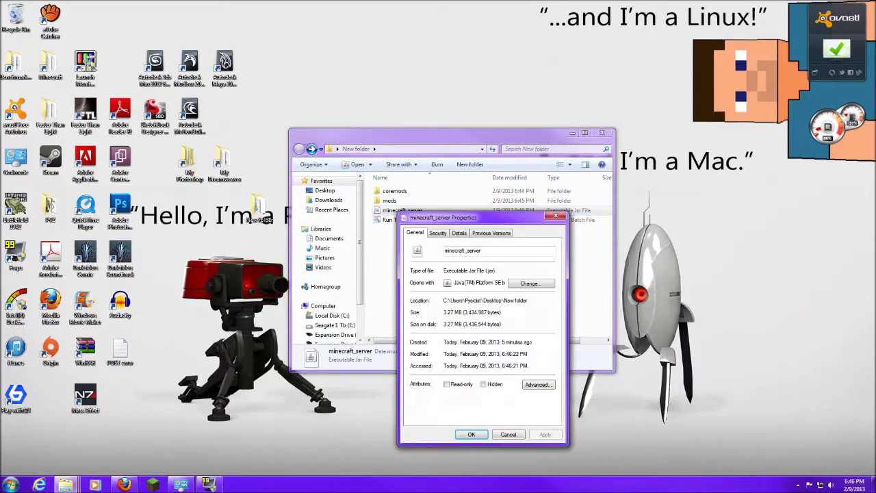
left_click_drag(474, 218, 436, 121)
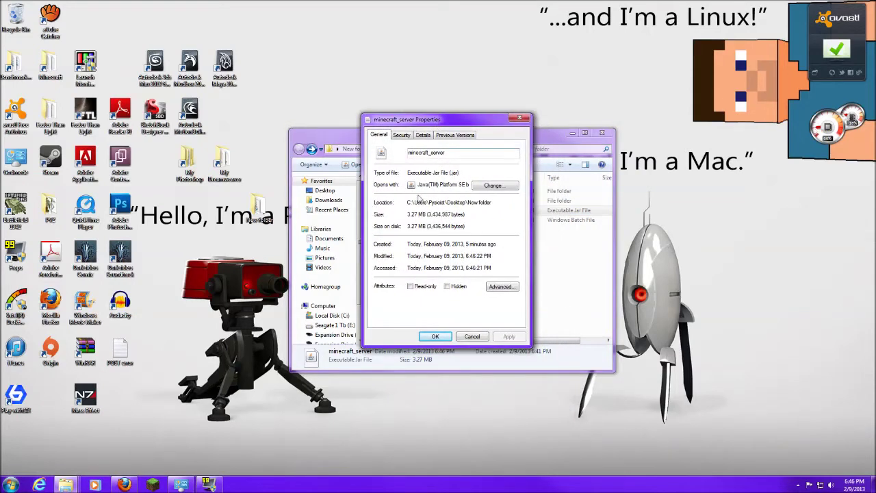
left_click_drag(417, 185, 457, 185)
left_click(443, 172)
left_click(491, 186)
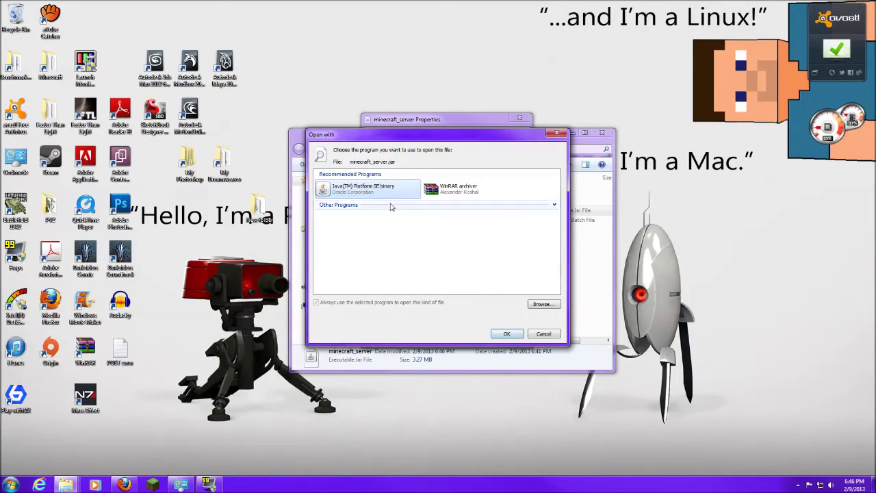
left_click(506, 333)
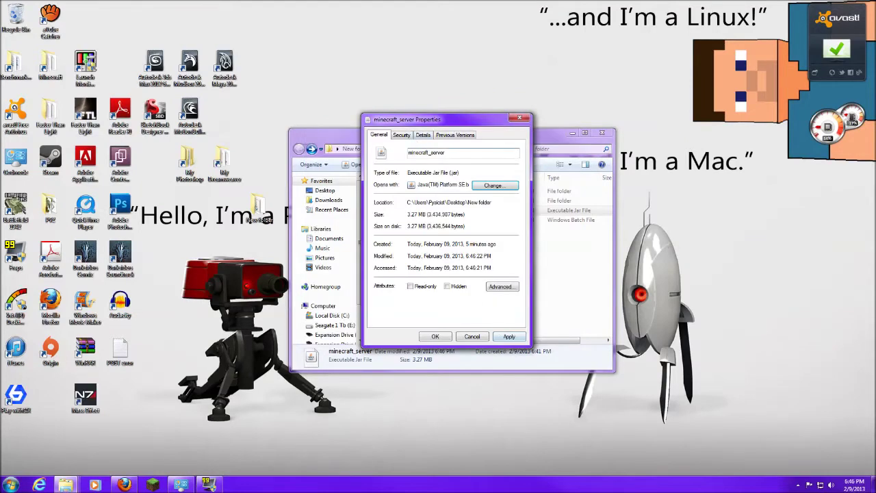
left_click(509, 337)
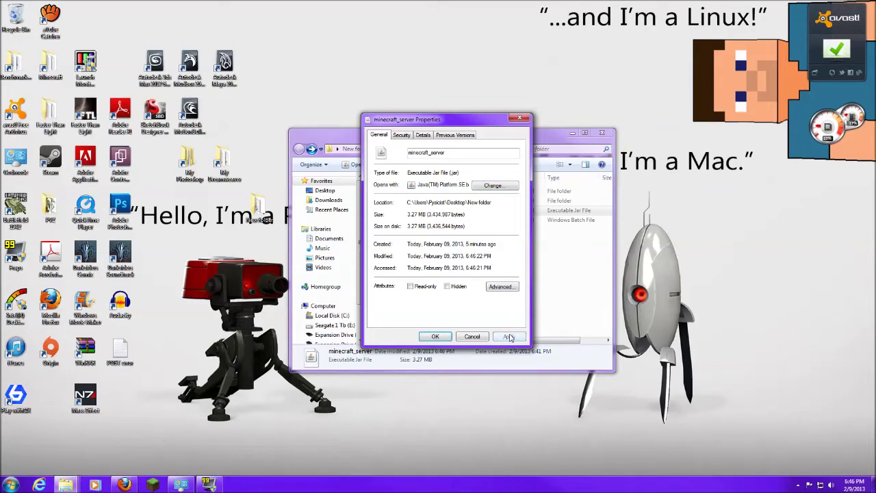
left_click(439, 340)
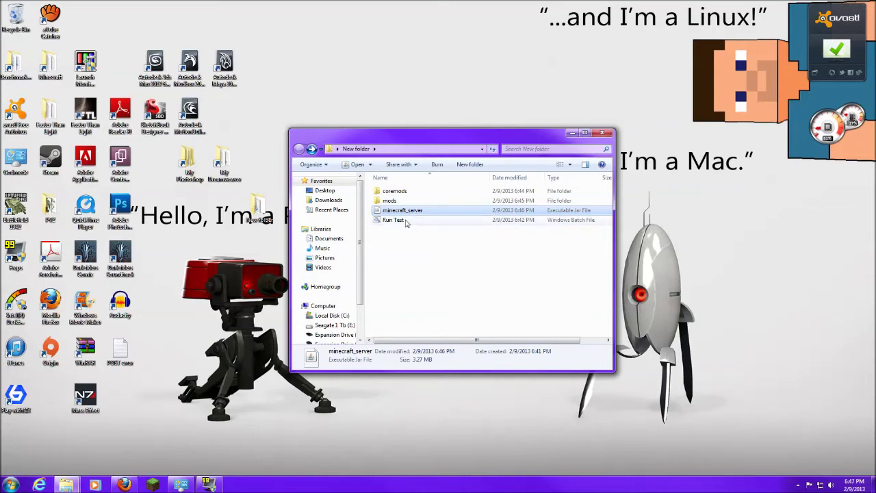
- Start the server with the Run Test batch file and shut it down from its console once loading is done
left_click(403, 221)
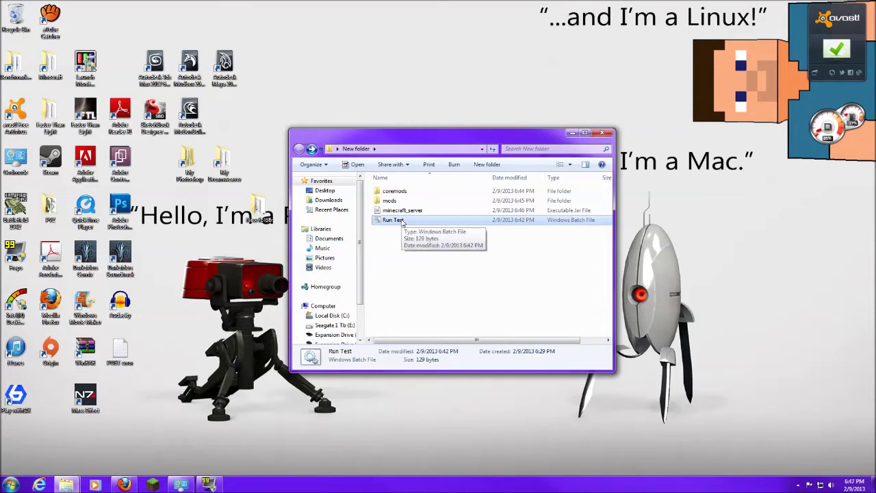
double_click(403, 221)
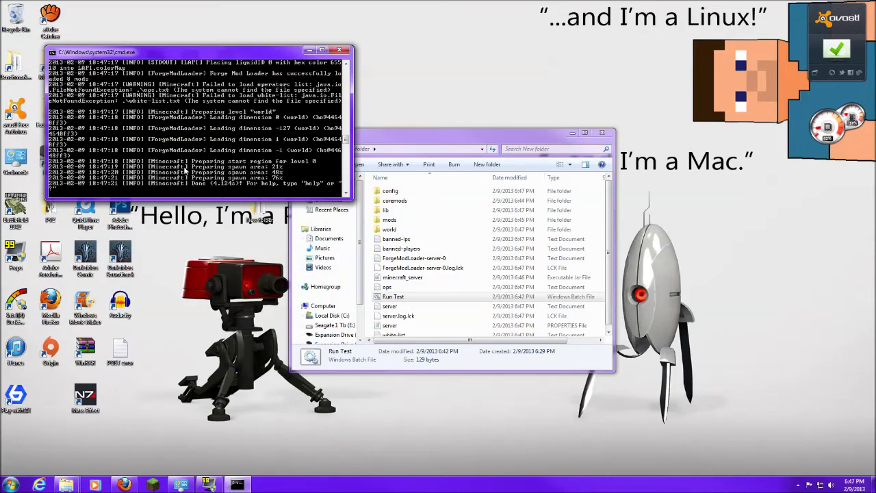
type("op")
key("Return")
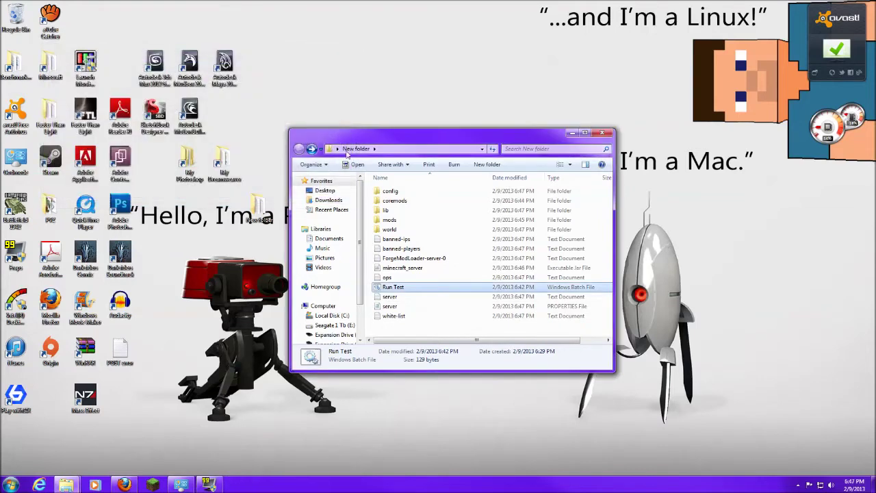
- Start the server from the minecraft_server jar file and open the Minecraft launcher
double_click(404, 268)
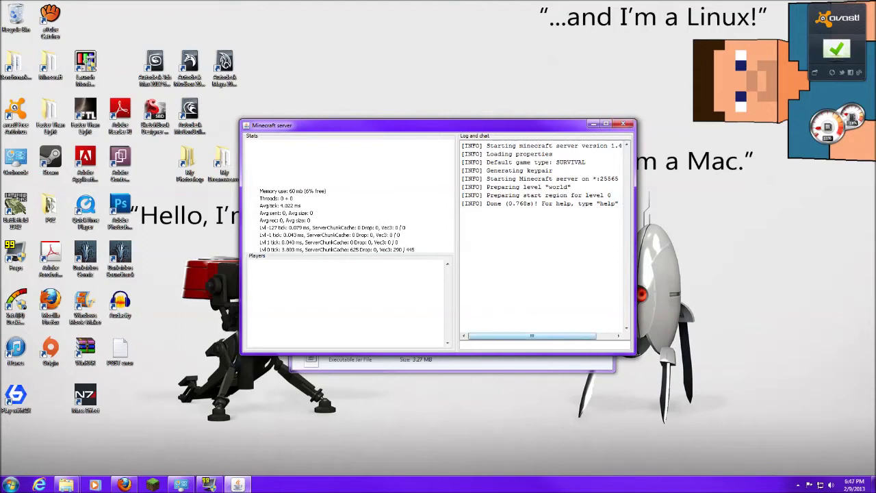
left_click(479, 344)
left_click(152, 485)
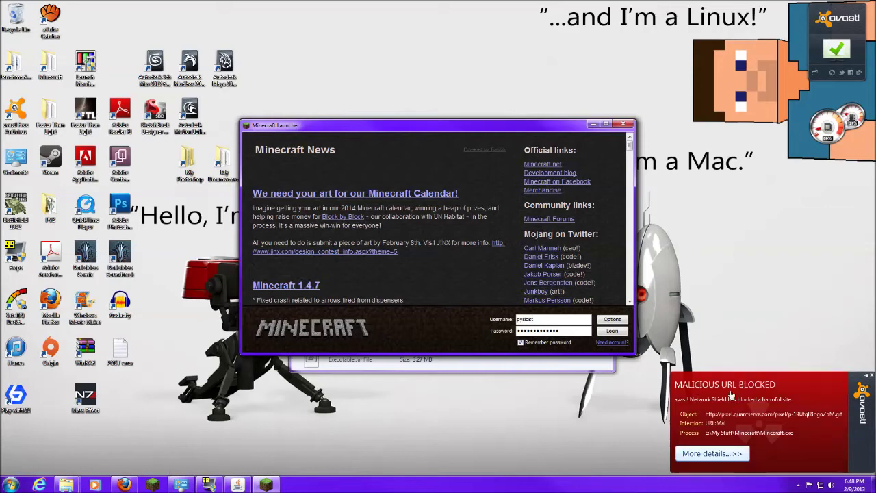
left_click(872, 375)
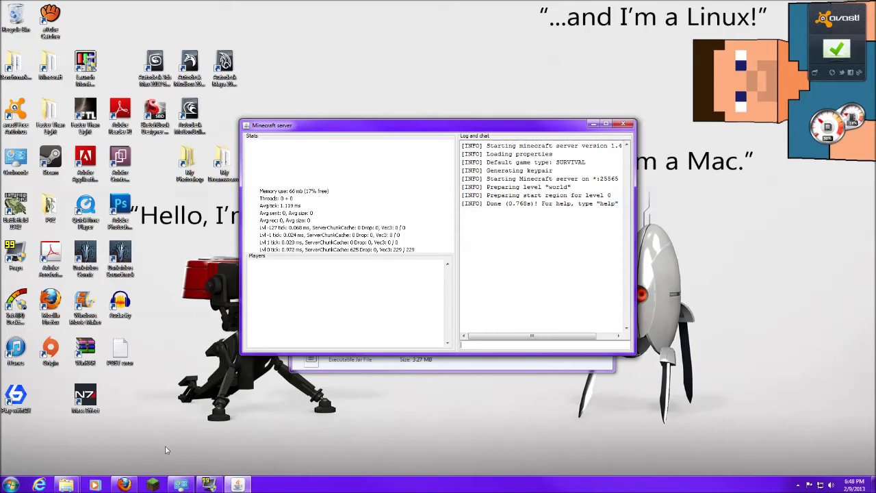
- Reopen the Minecraft launcher, log in with the remembered account and join the LAN server at localhost
left_click(152, 485)
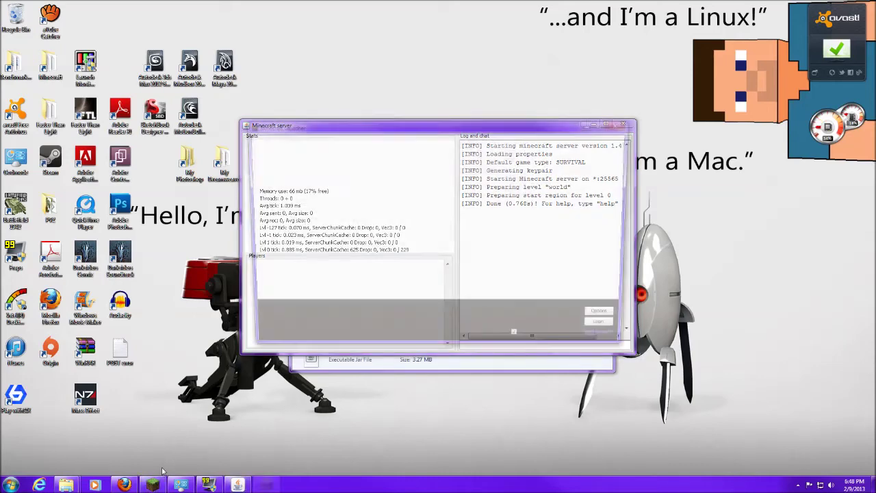
left_click(615, 329)
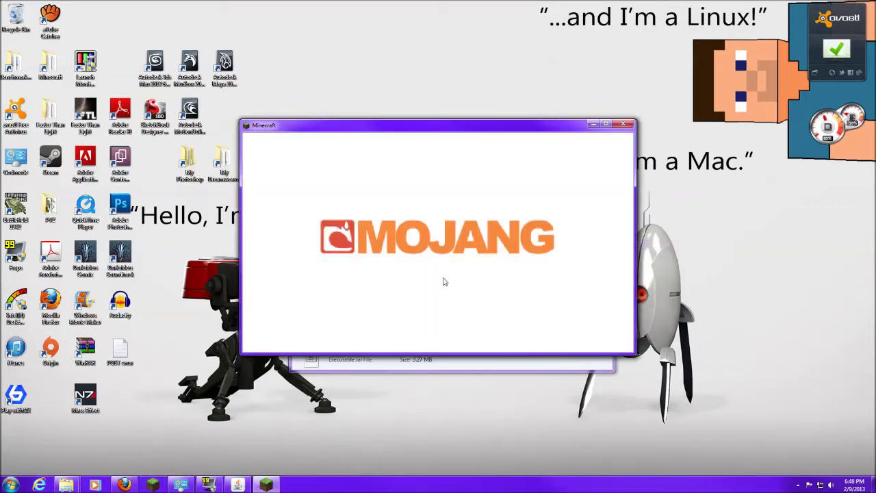
left_click(441, 257)
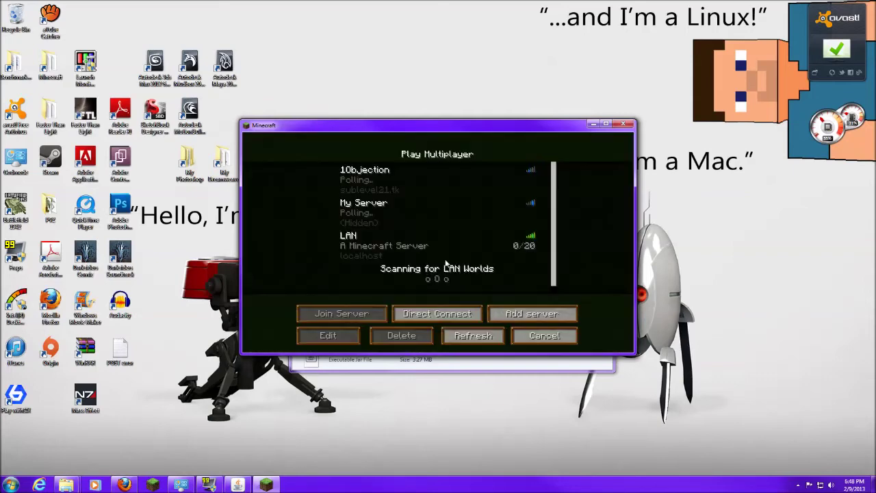
left_click(390, 255)
left_click(360, 318)
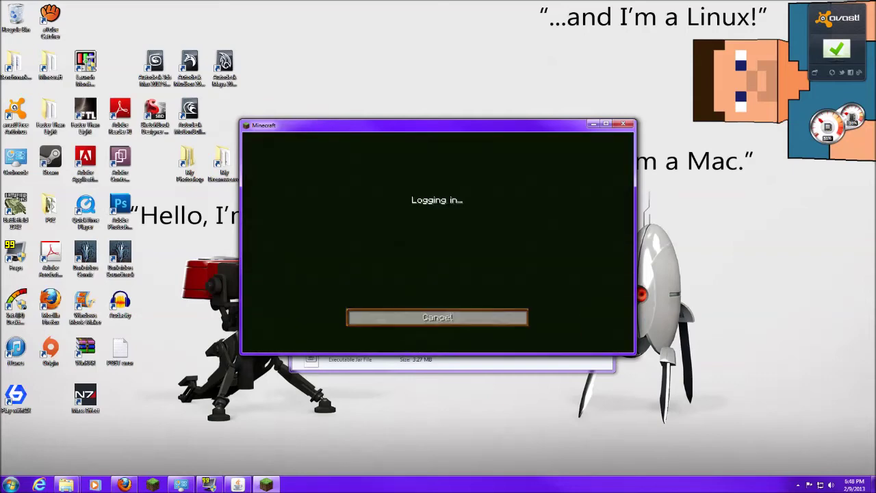
- Walk through the world on the LAN server to examine its Tropicraft terrain, plants and coastline
key("w")
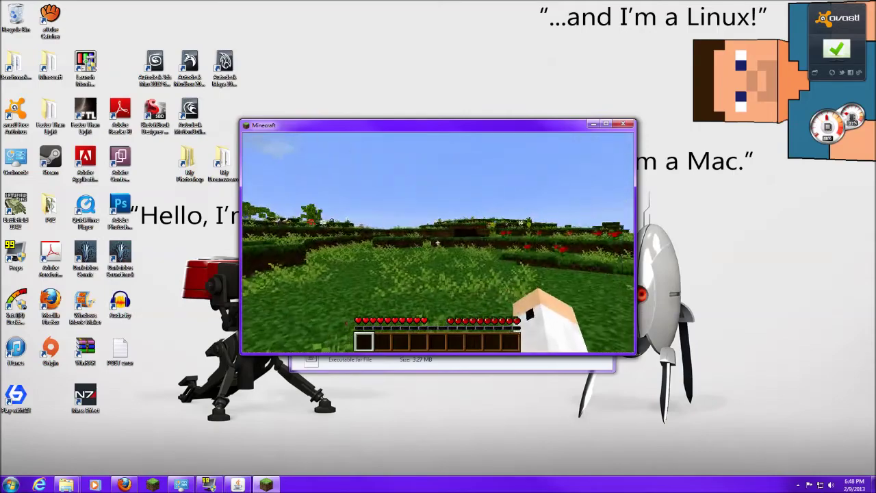
key("w")
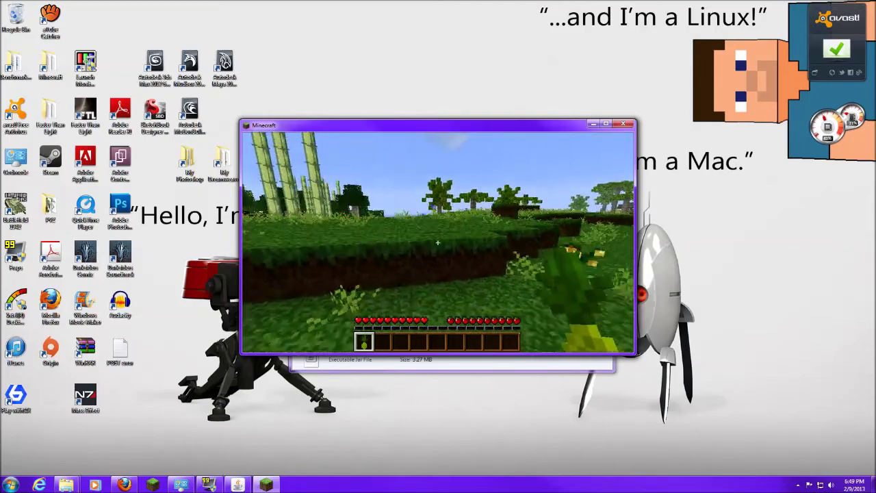
key("w")
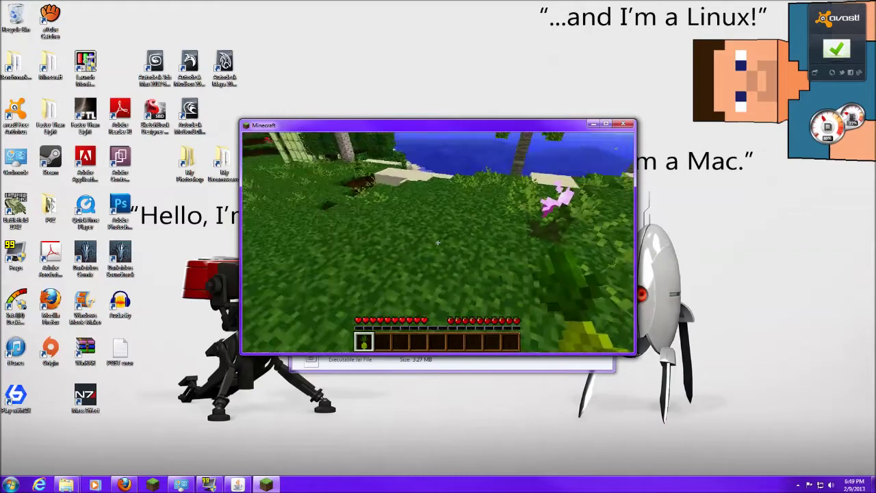
key("w")
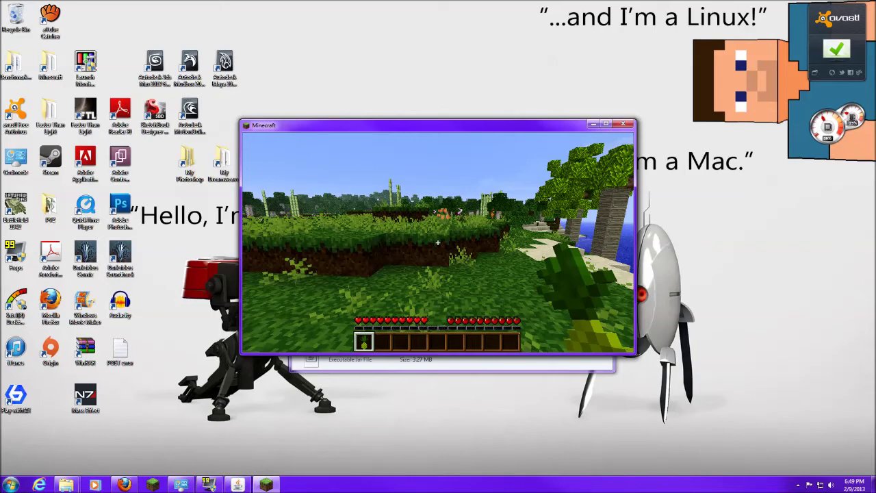
key("w")
key("w")
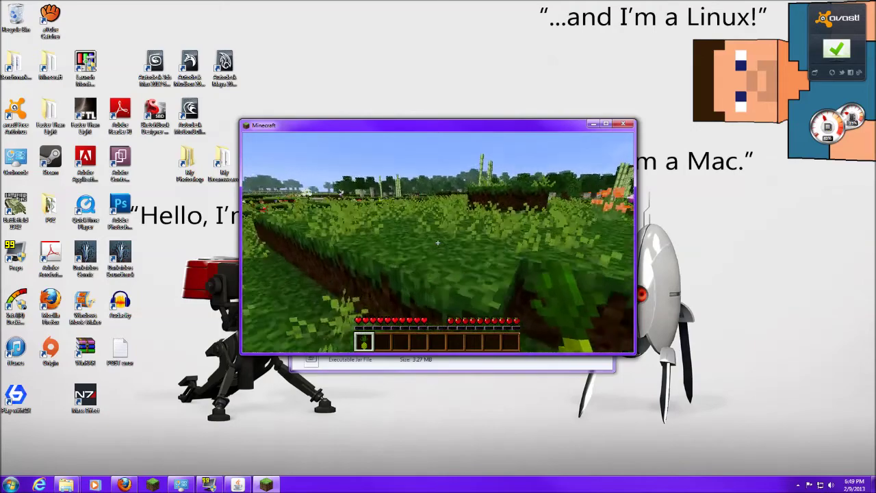
key("w")
key("w")
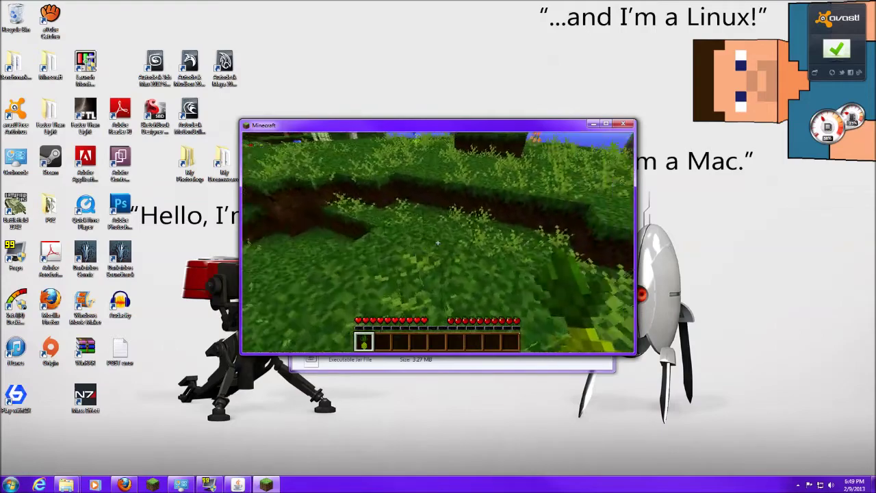
key("w")
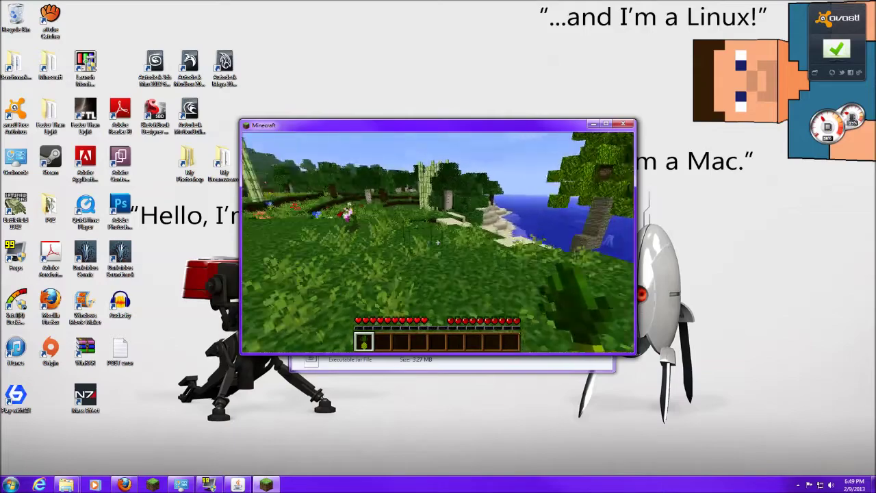
key("w")
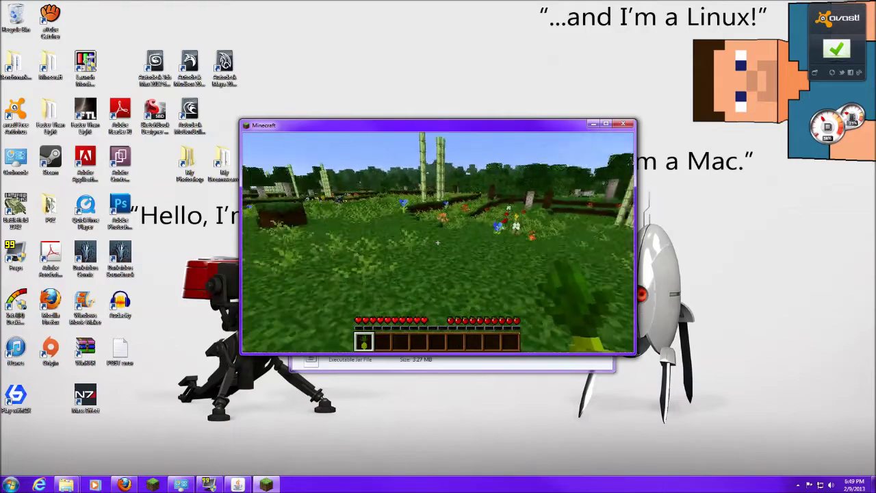
key("w")
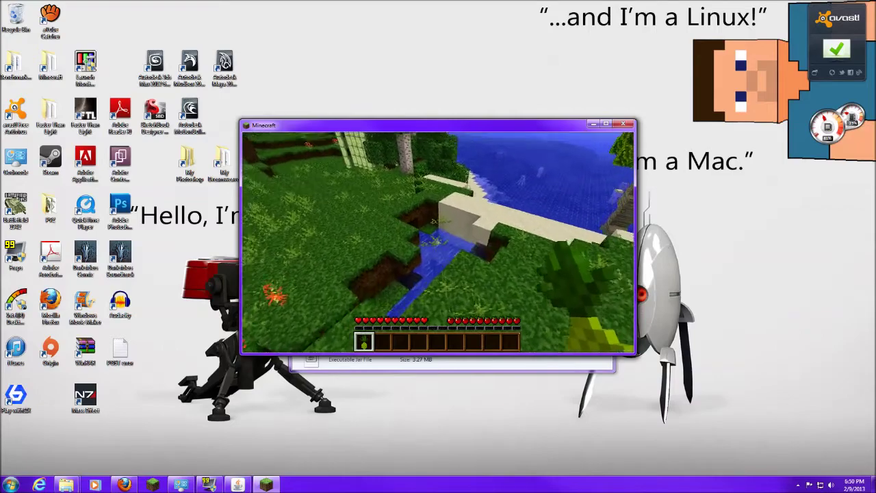
key("w")
key("w")
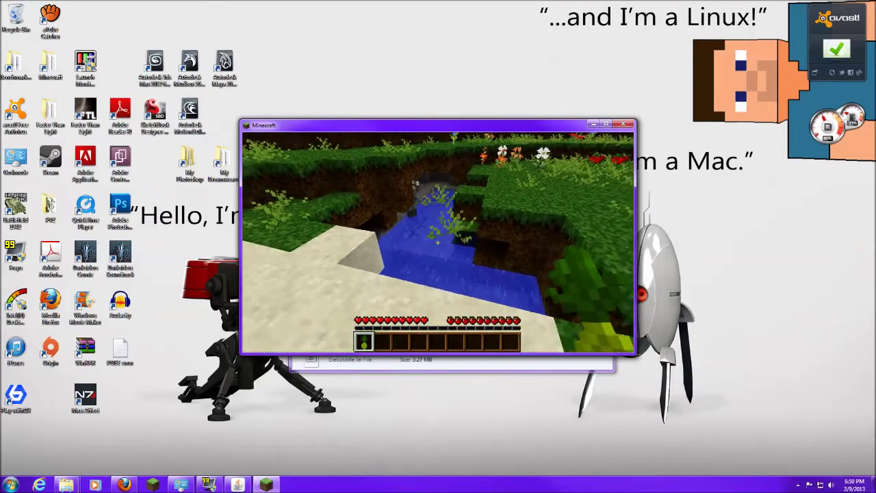
key("w")
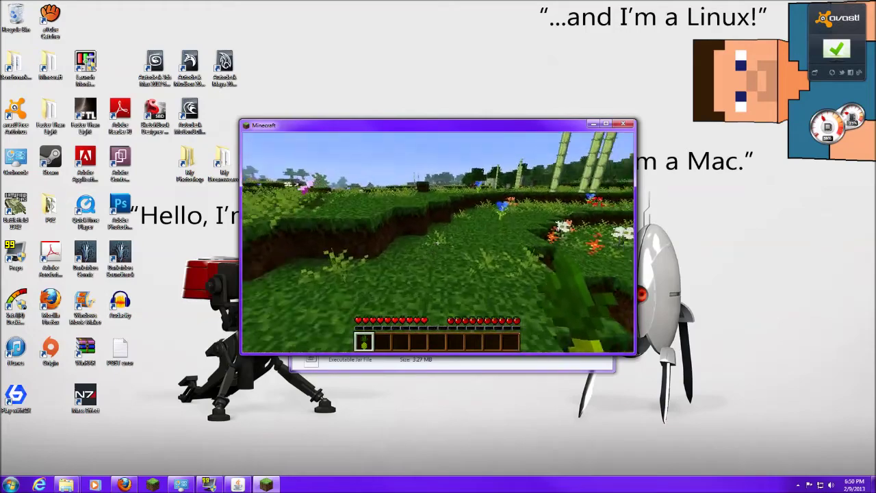
key("w")
key("w")
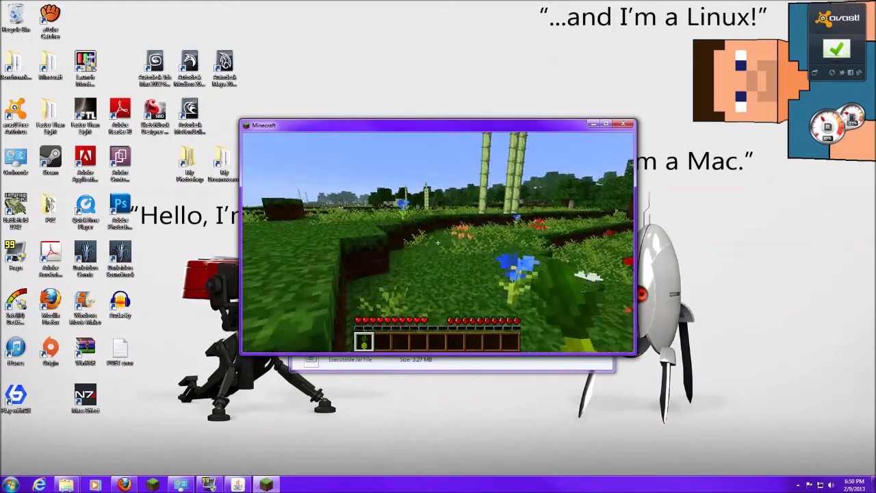